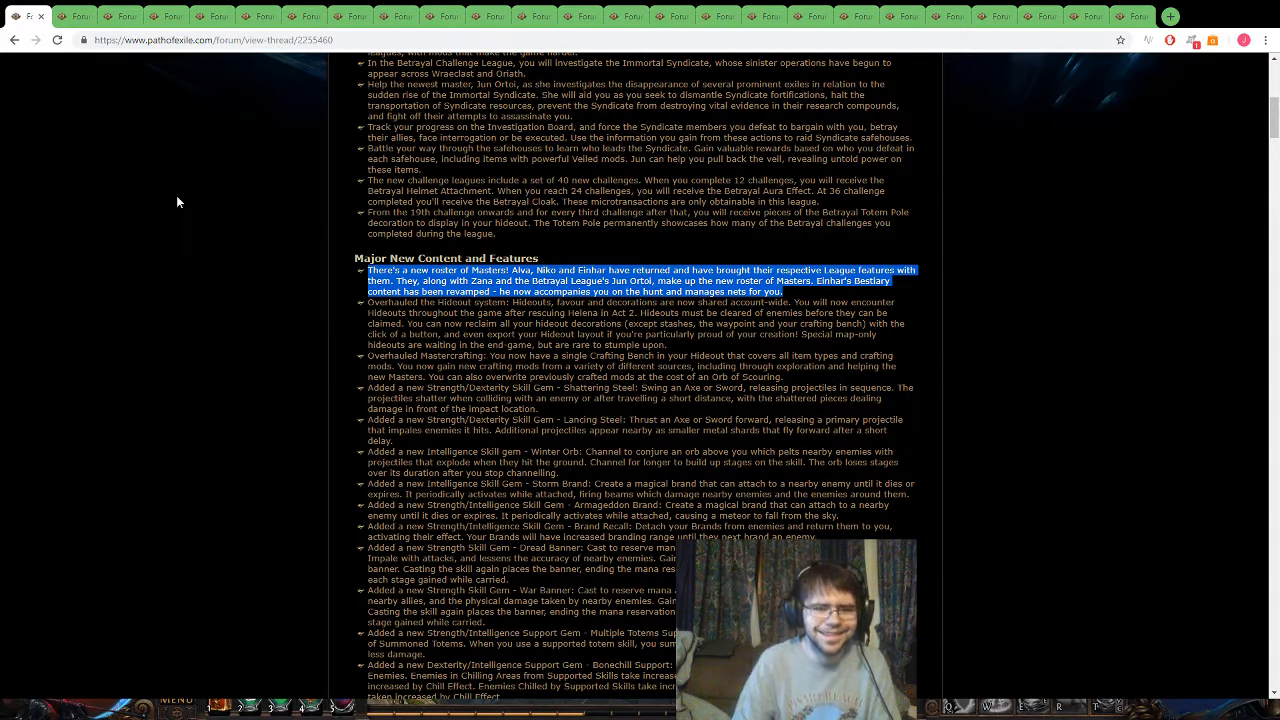
Switch to the next copy of the patch notes thread
{"action": "left_click", "coordinate": [70, 14]}
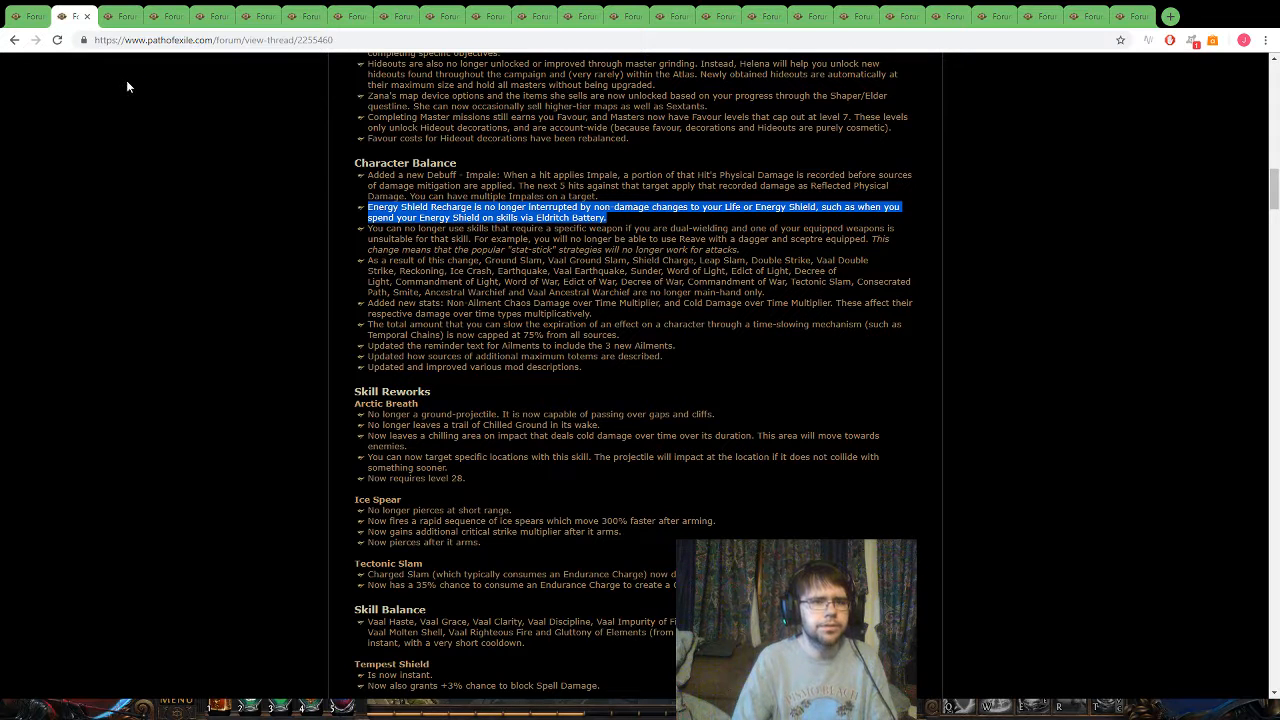
Move through the copies marking the new stats passage and Cast On Critical Strike Support
{"action": "left_click", "coordinate": [120, 14]}
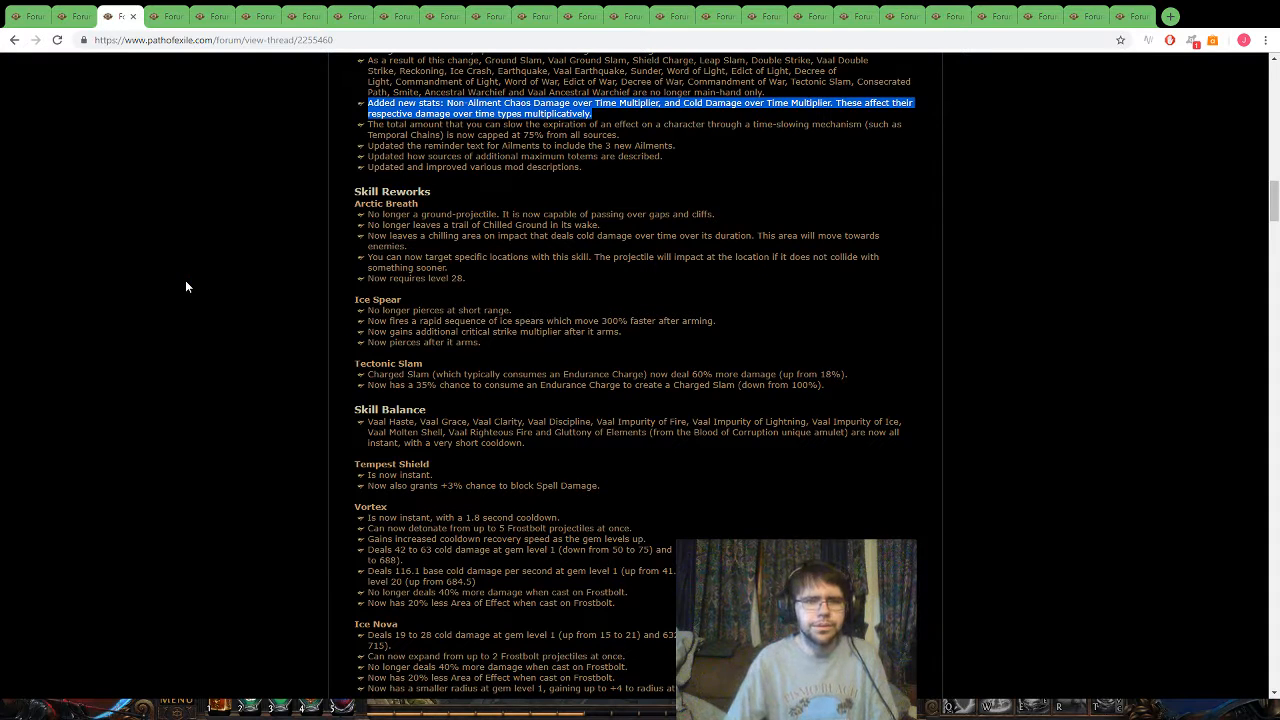
{"action": "left_click", "coordinate": [165, 17]}
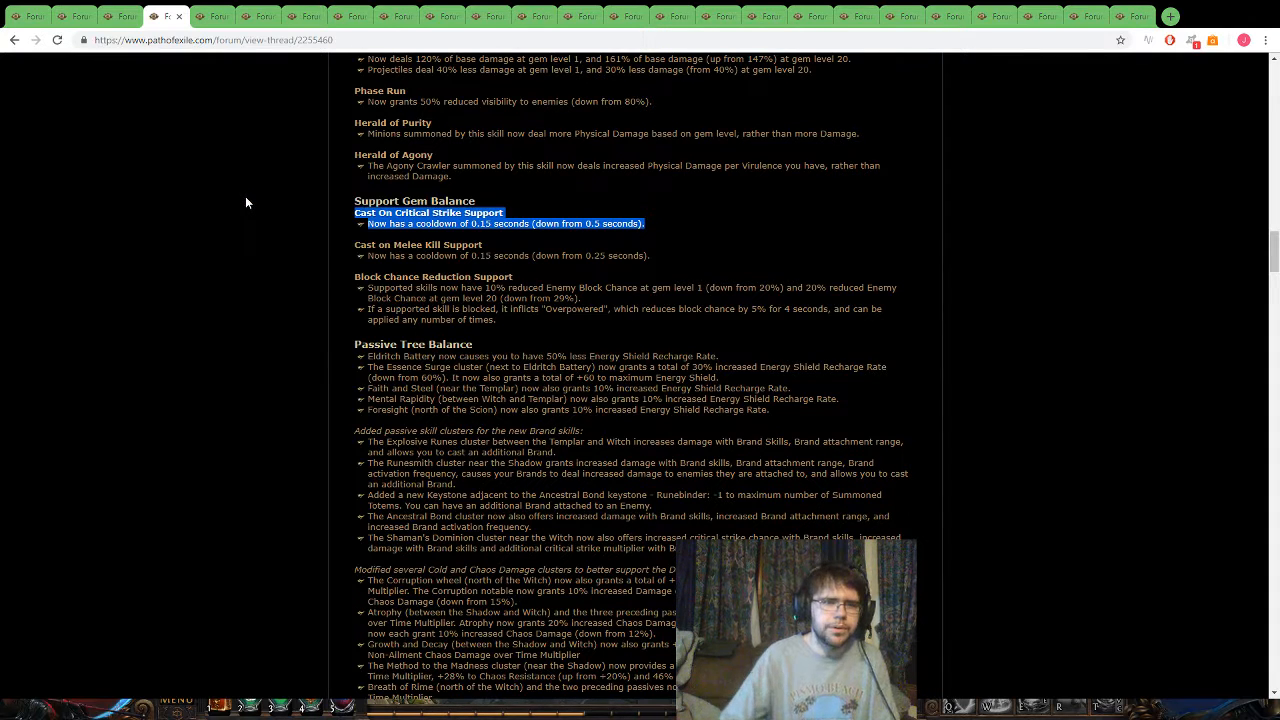
View Ascendancy Balance and highlight The Occultist heading and the Hierophant changes in turn
{"action": "left_click", "coordinate": [213, 17]}
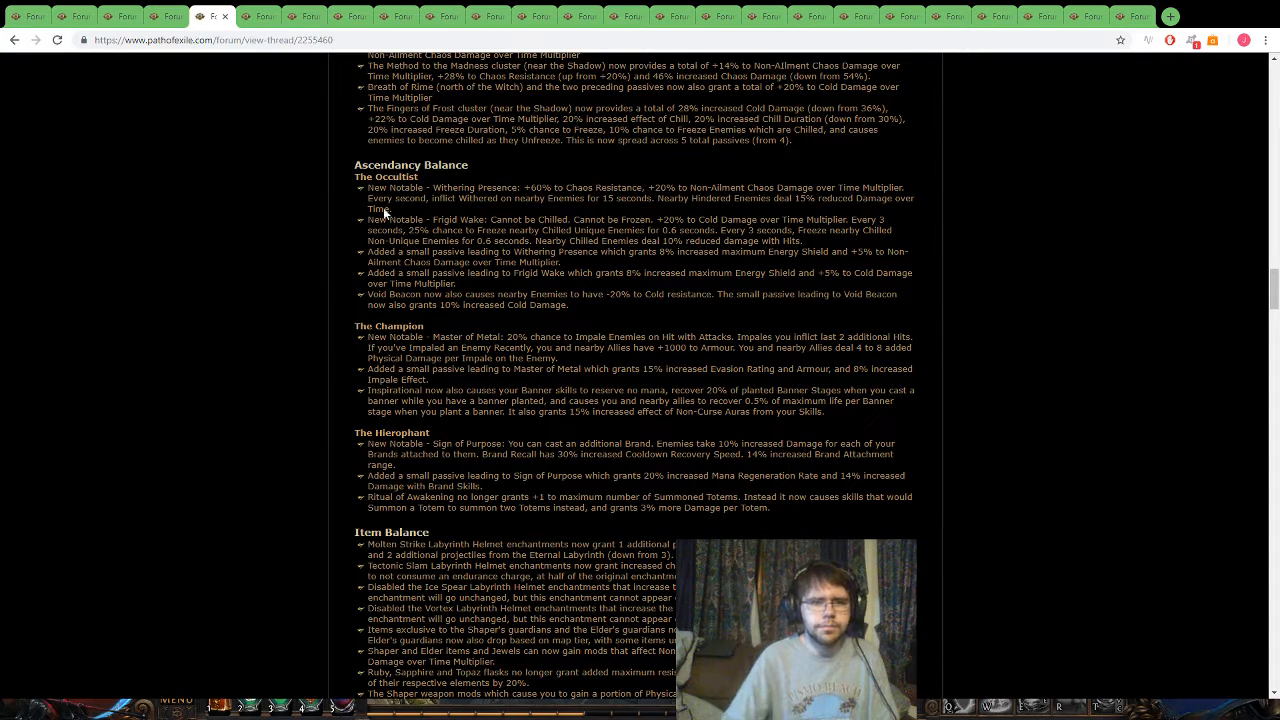
{"action": "left_click_drag", "start_coordinate": [354, 177], "coordinate": [420, 178]}
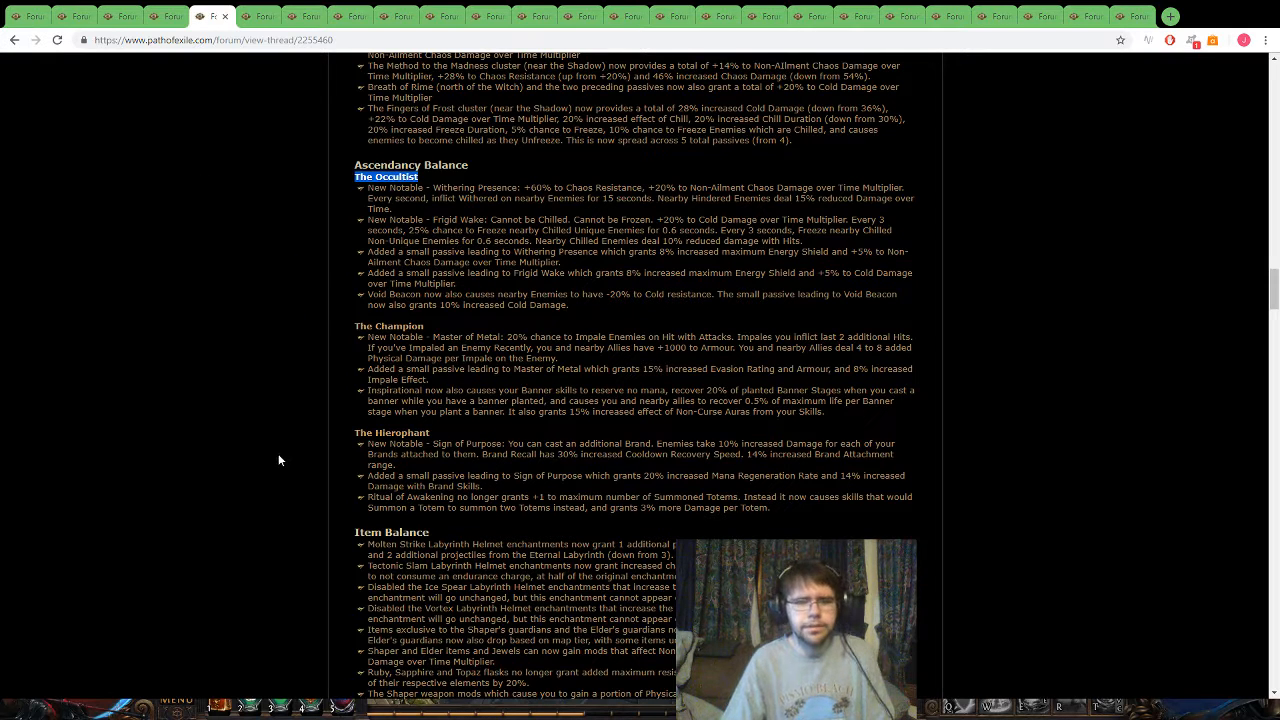
{"action": "left_click", "coordinate": [303, 436]}
{"action": "mouse_move", "coordinate": [346, 431]}
{"action": "left_mouse_down"}
{"action": "mouse_move", "coordinate": [445, 453]}
{"action": "mouse_move", "coordinate": [598, 521]}
{"action": "left_mouse_up"}
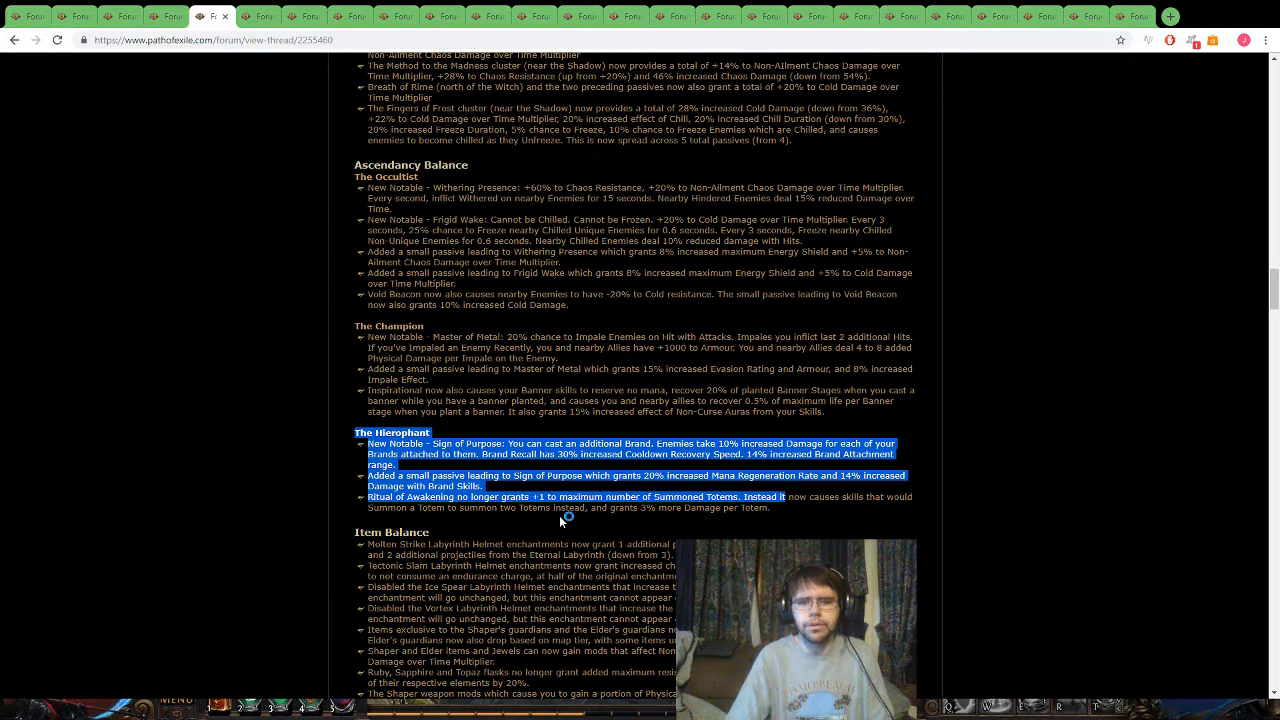
{"action": "left_click", "coordinate": [474, 510]}
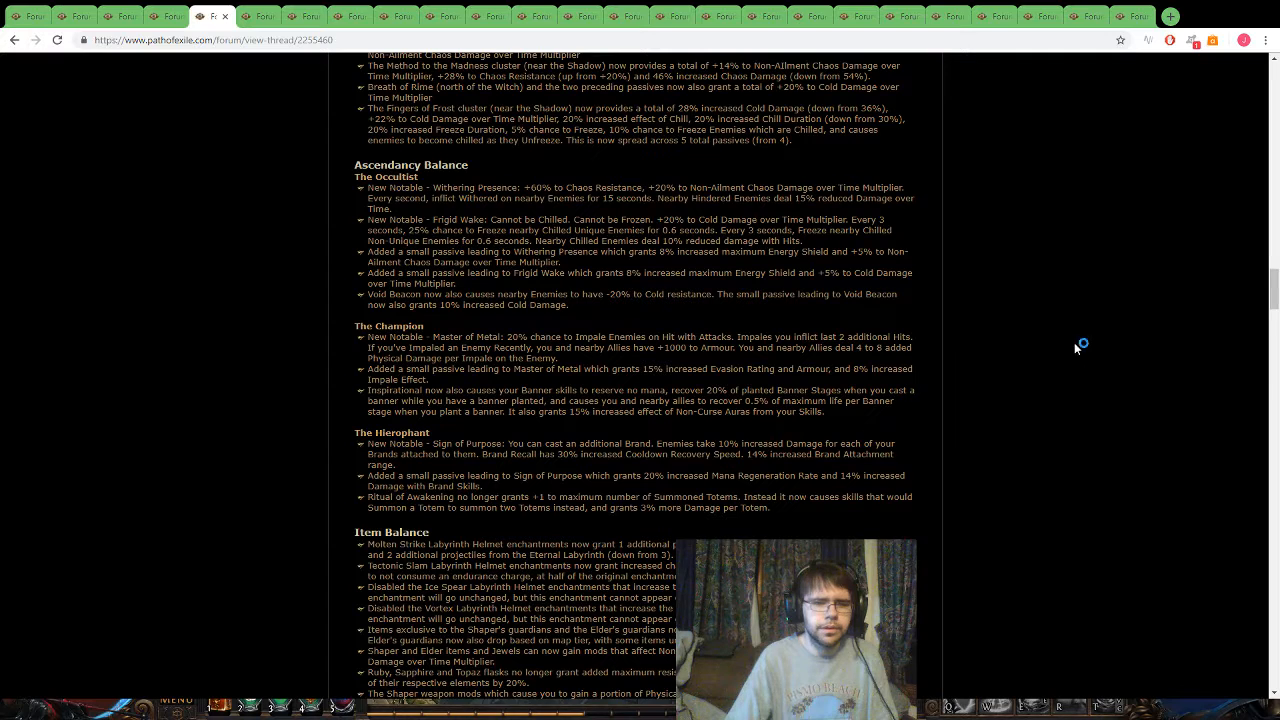
Move through the copies marking the Molten Strike helmet and Shaper weapon mods changes
{"action": "left_click", "coordinate": [258, 16]}
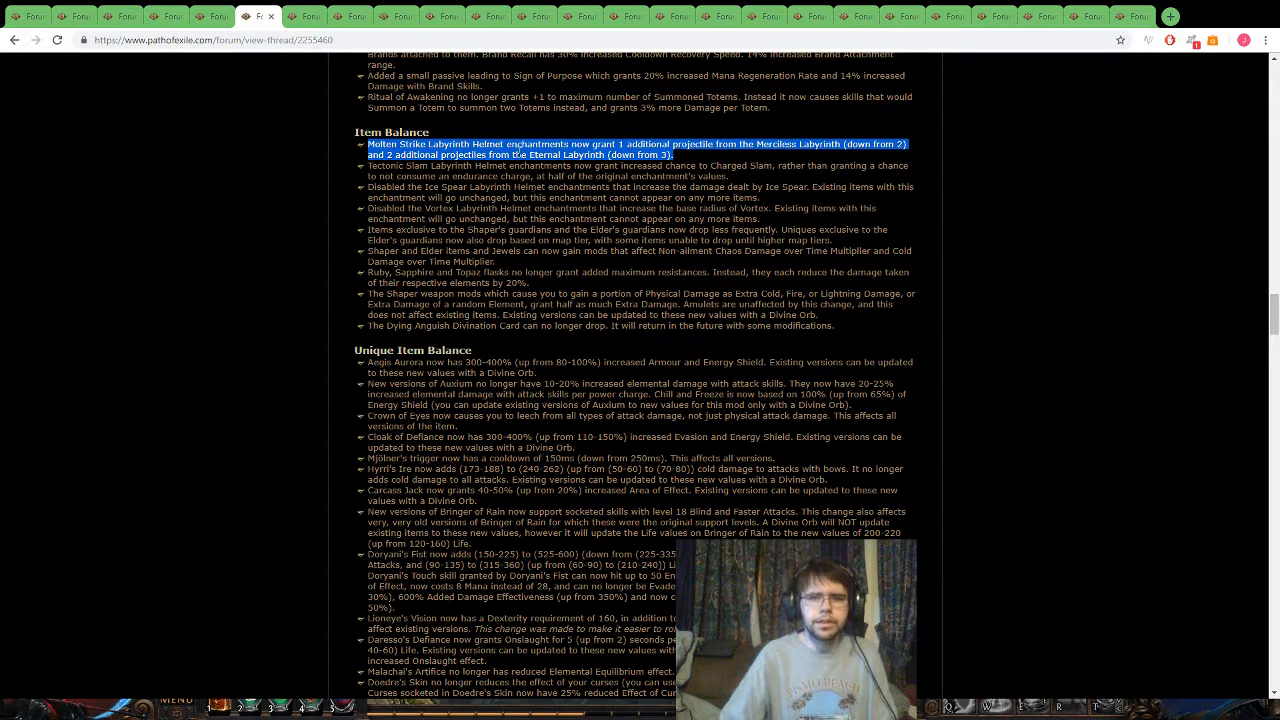
{"action": "left_click", "coordinate": [303, 12]}
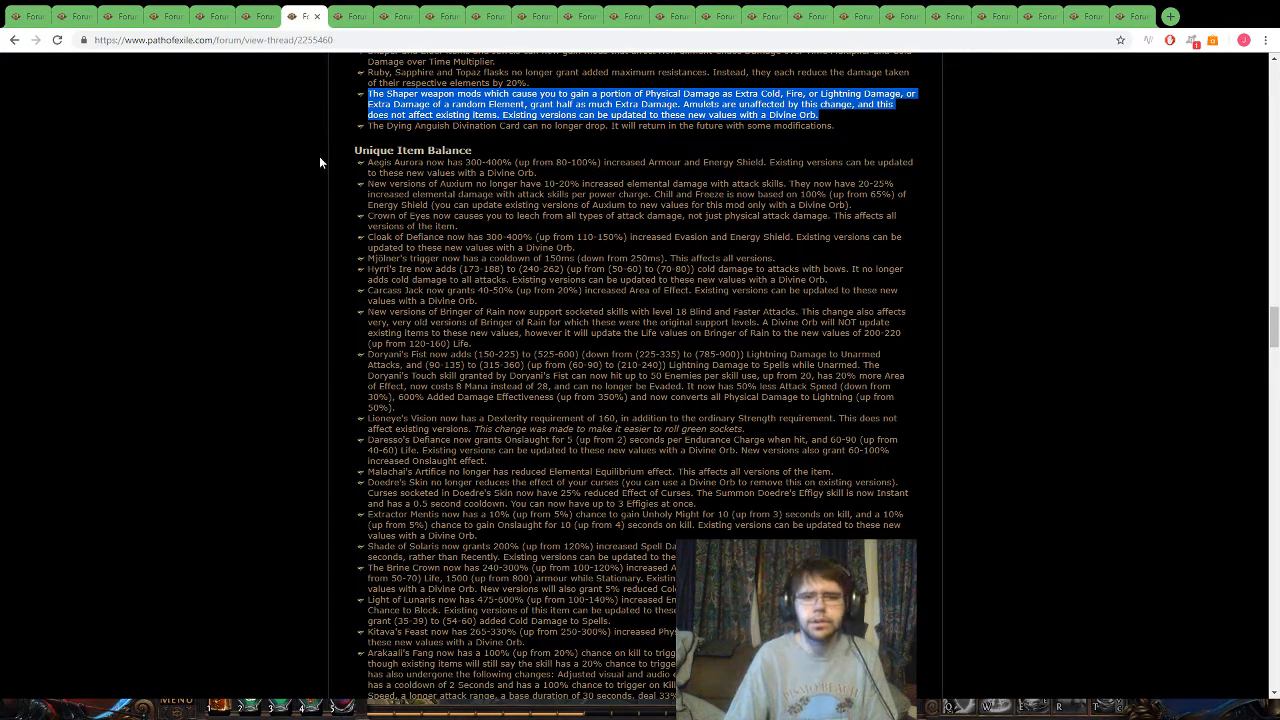
Highlight the Auxium and Crown of Eyes changes, close the read tab and view that section again
{"action": "left_click_drag", "start_coordinate": [368, 184], "coordinate": [458, 226]}
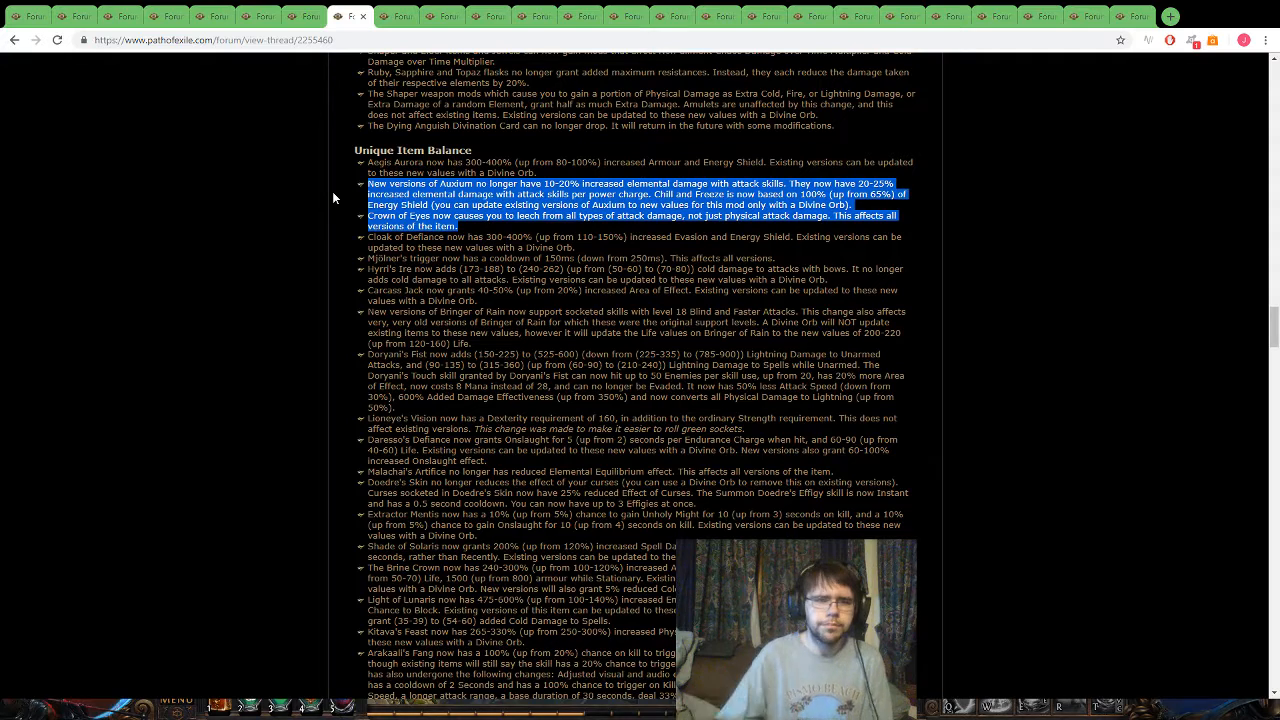
{"action": "left_click", "coordinate": [385, 22]}
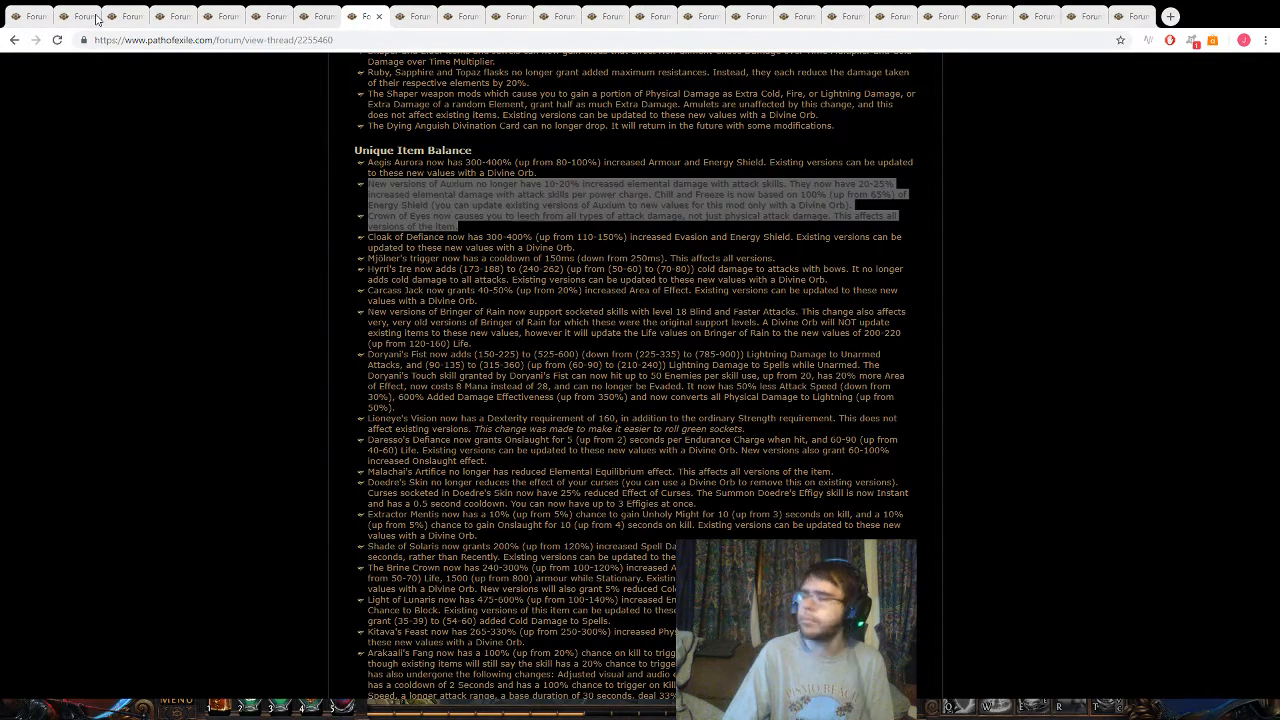
{"action": "left_click", "coordinate": [378, 17]}
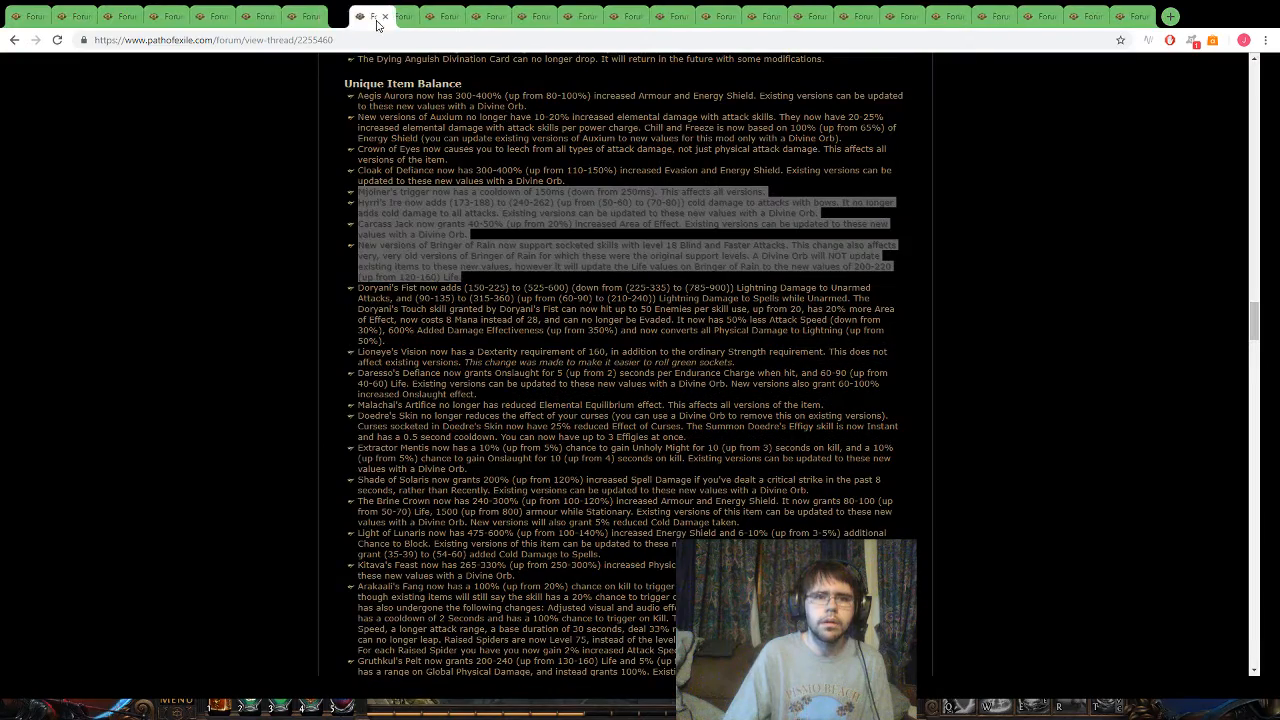
{"action": "left_click", "coordinate": [350, 15]}
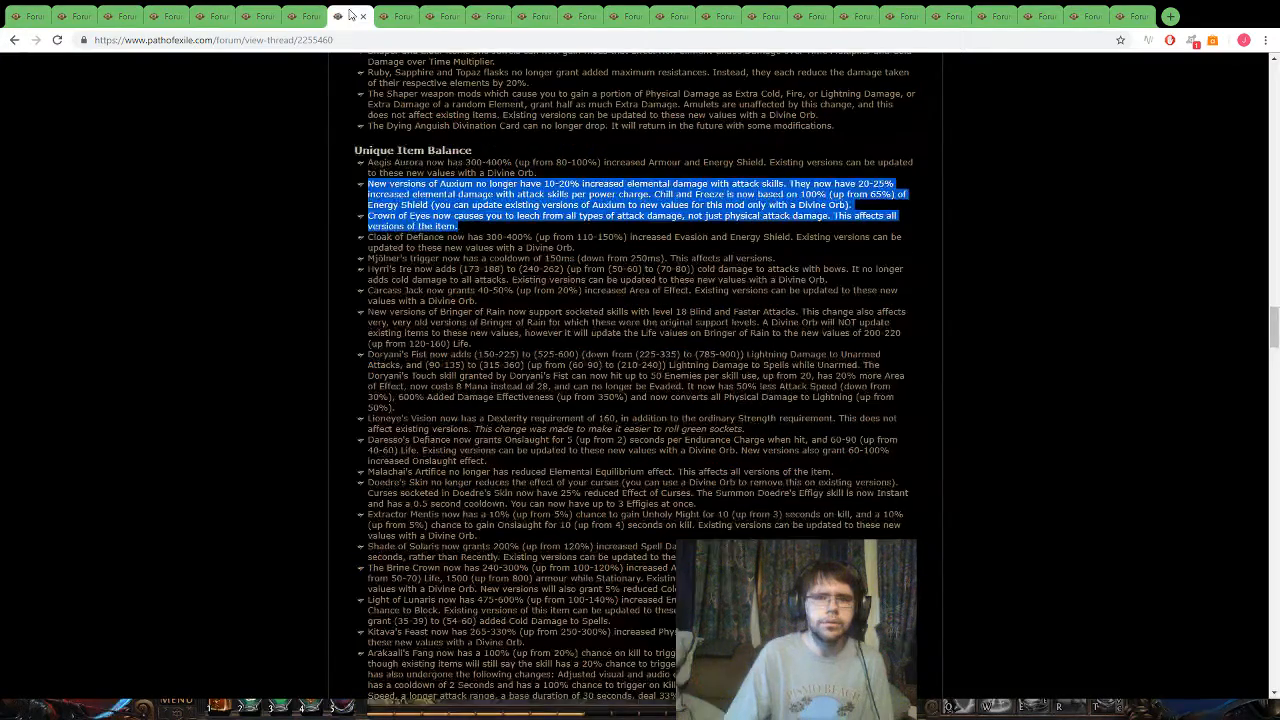
Switch to the copy marking Mjölner, Hyrri's Ire, Carcass Jack and Bringer of Rain
{"action": "left_click", "coordinate": [390, 15]}
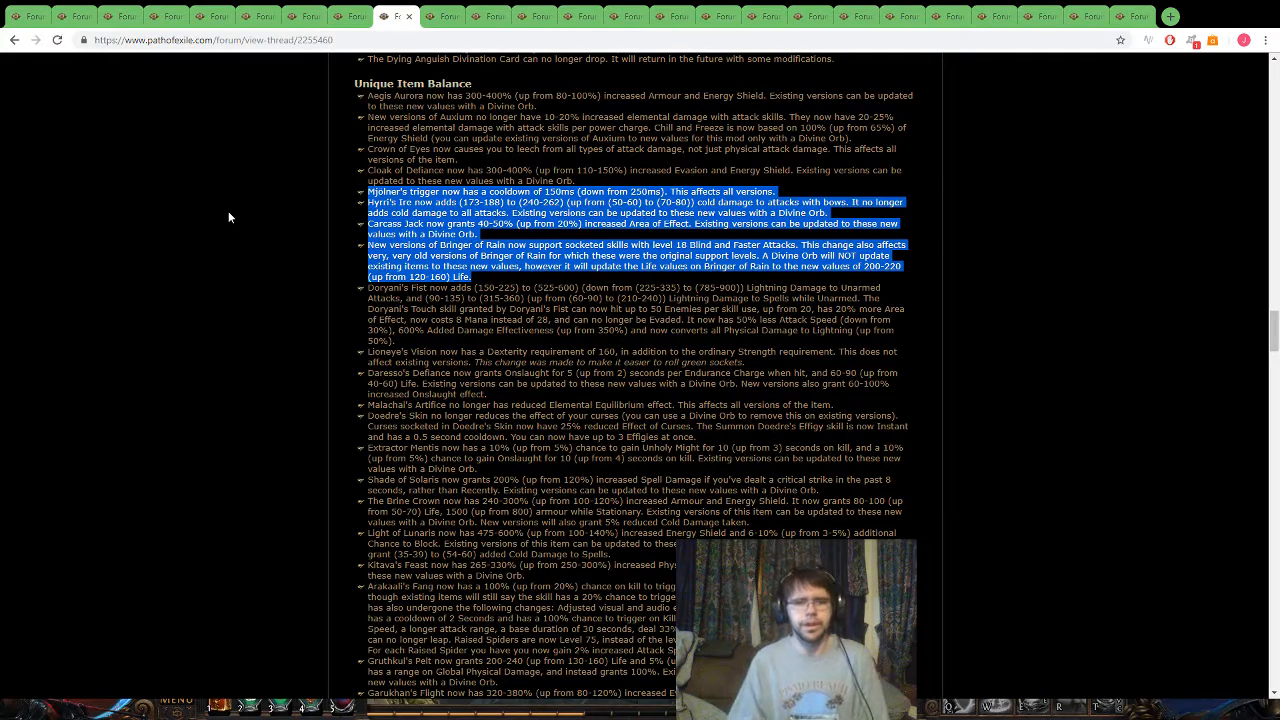
Switch to the copy marking Doryani's Fist, Lioneye's Vision and Daresso's Defiance
{"action": "left_click", "coordinate": [447, 25]}
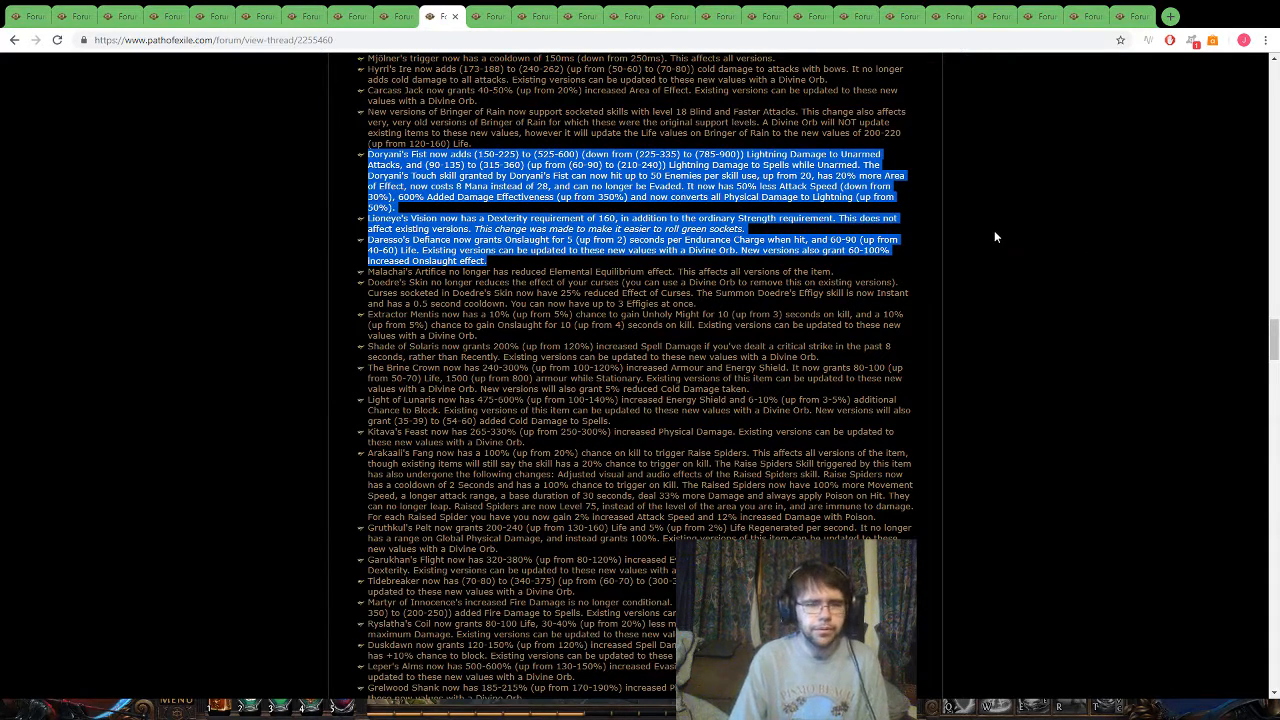
Switch to the copy marking Arakaali's Fang's Raise Spiders rework
{"action": "left_click", "coordinate": [476, 18]}
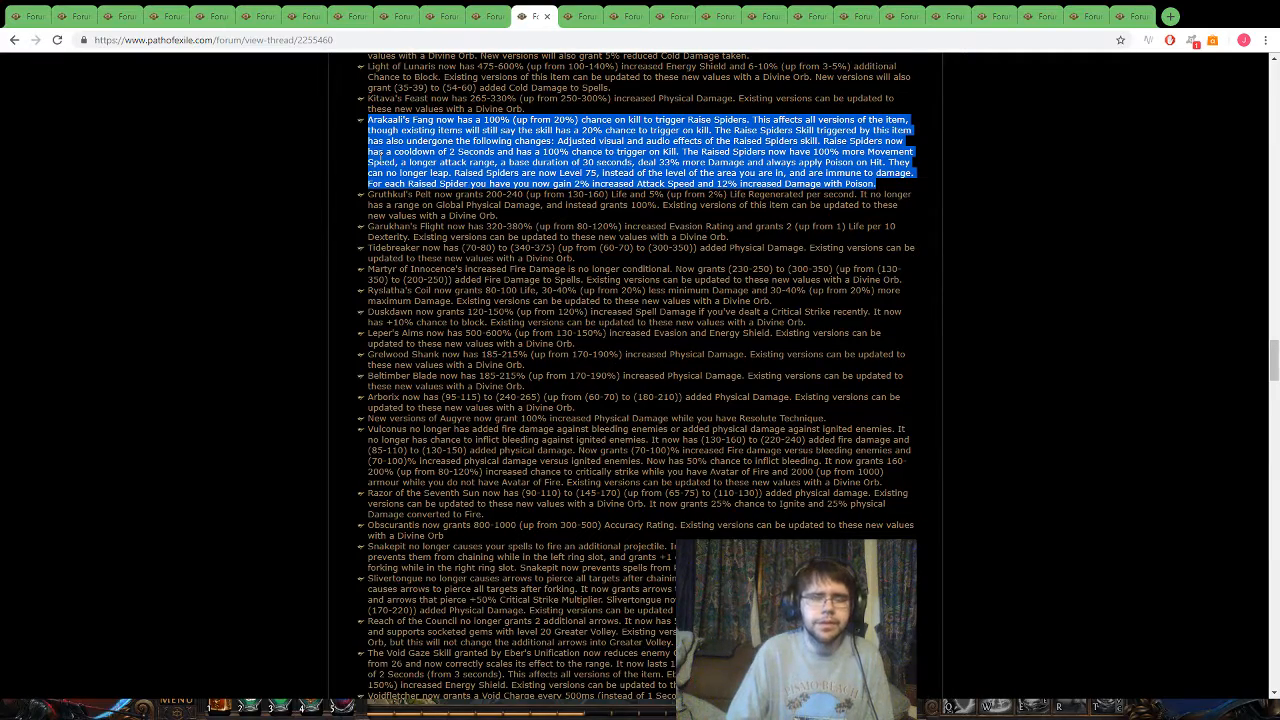
Switch to the copy marking the Reach of the Council change
{"action": "left_click", "coordinate": [585, 10]}
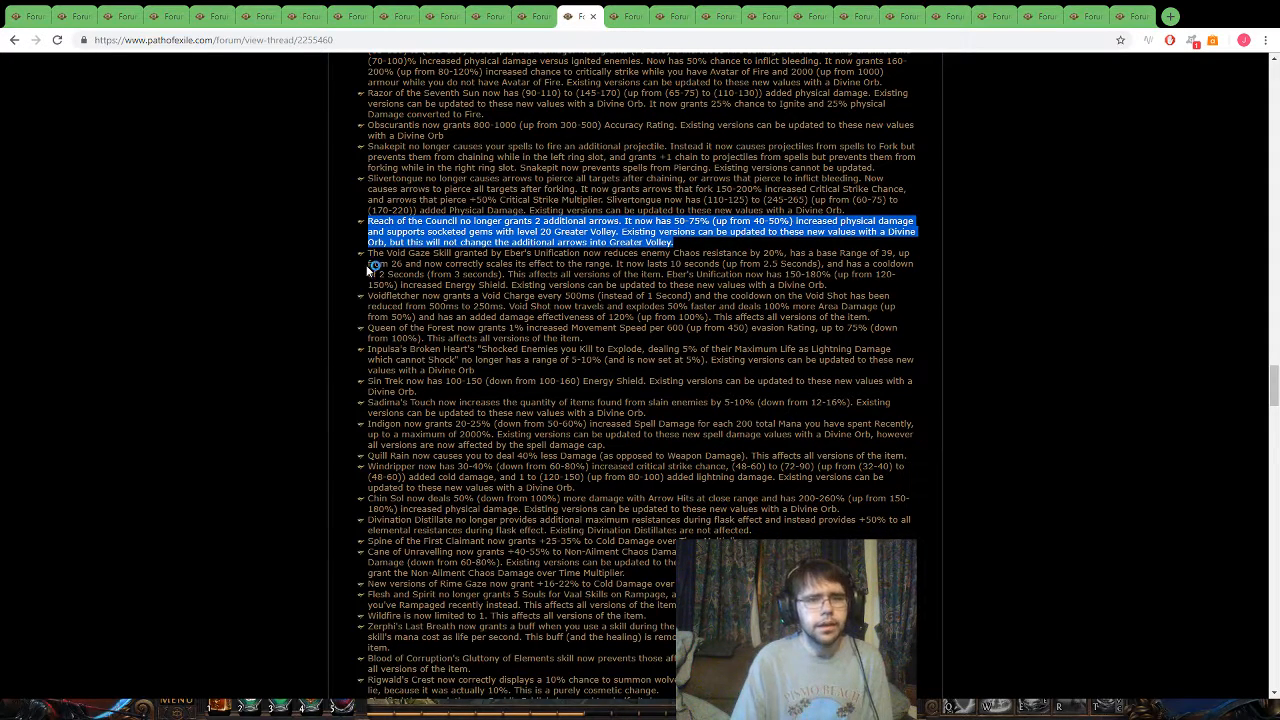
{"action": "scroll", "coordinate": [656, 228], "scroll_direction": "down", "scroll_amount": 2}
{"action": "left_click_drag", "start_coordinate": [368, 162], "coordinate": [474, 237]}
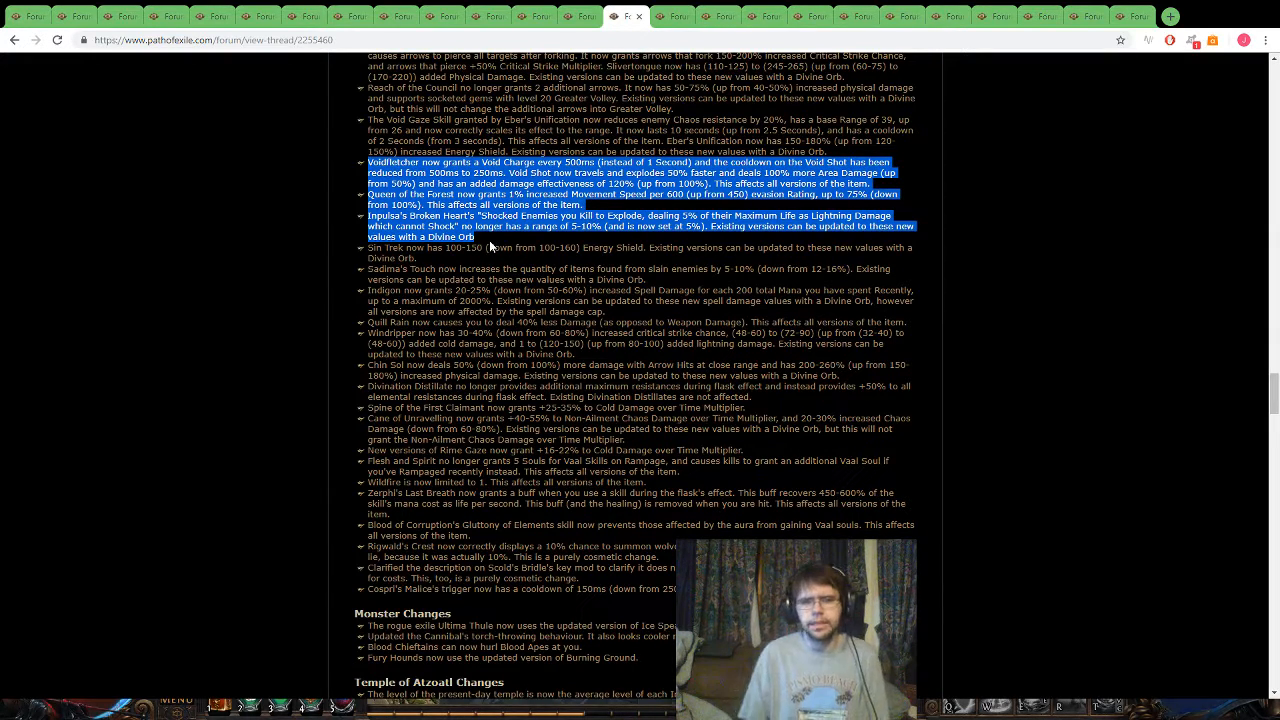
Move on through the tabs to the copy marking the Quill Rain change
{"action": "key", "text": "ctrl+Tab"}
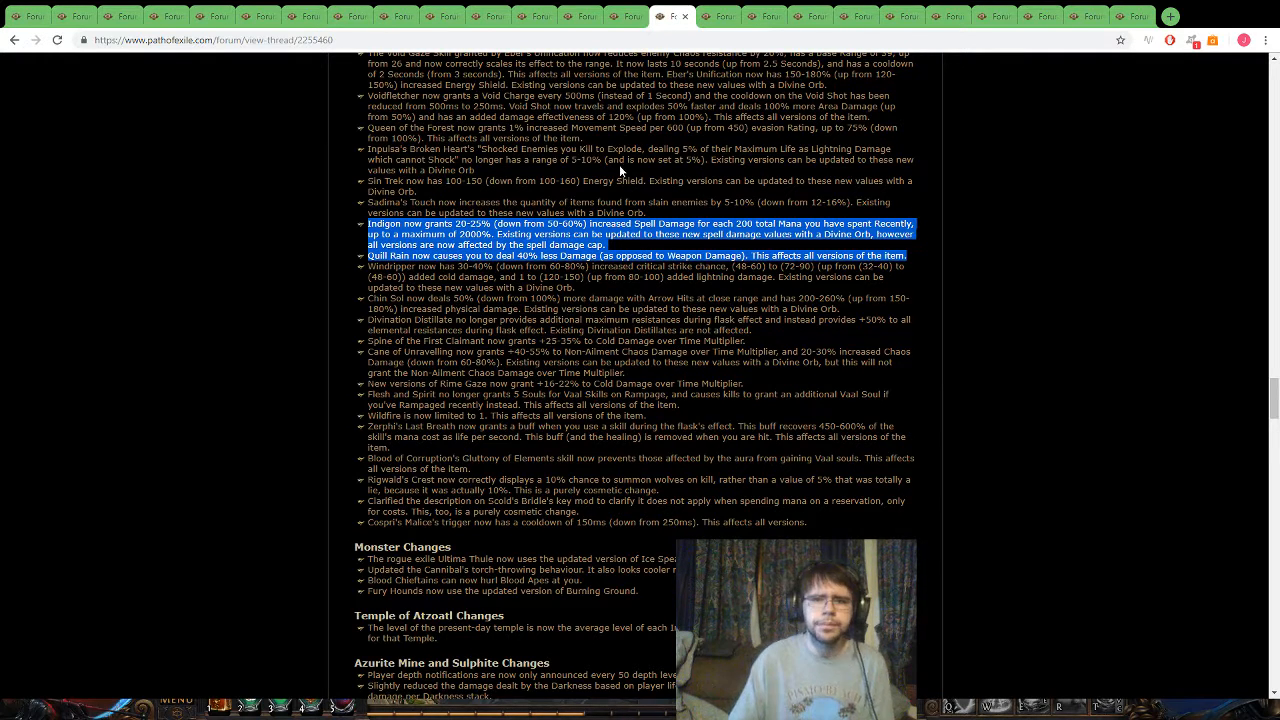
{"action": "left_click", "coordinate": [713, 18]}
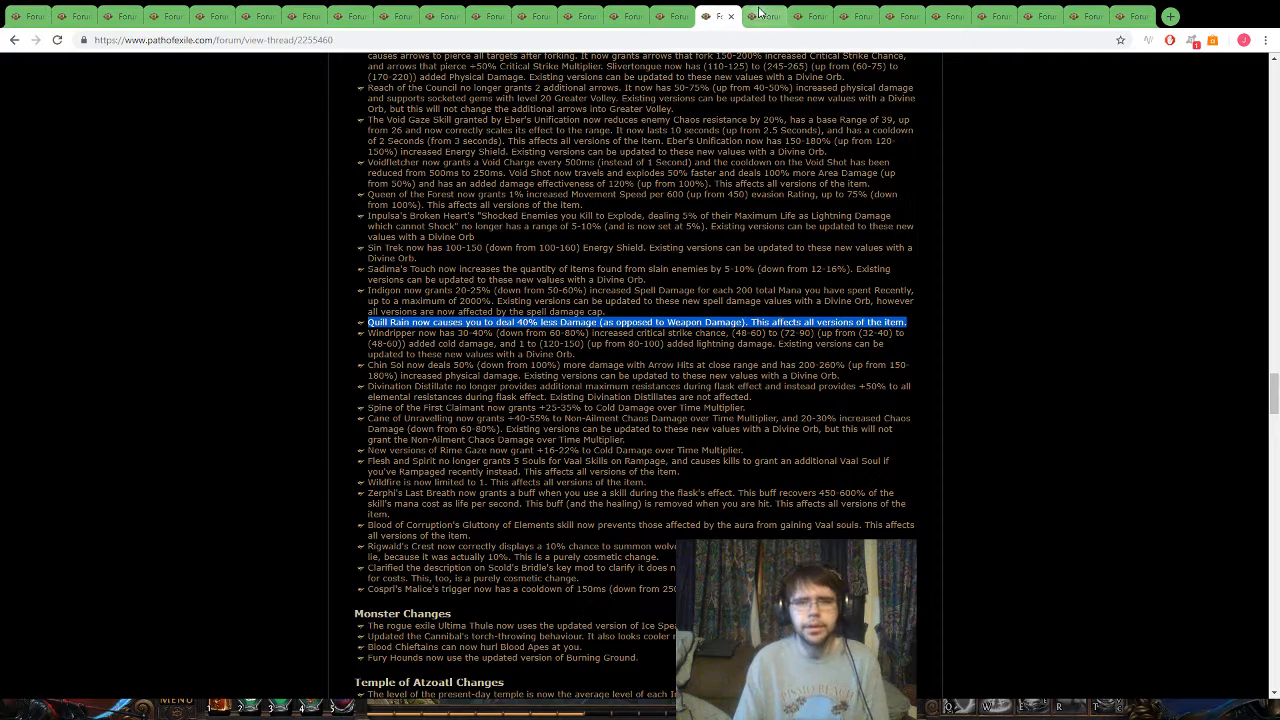
Switch to the tab copy highlighting the Chin Sol item change
{"action": "left_click", "coordinate": [760, 12]}
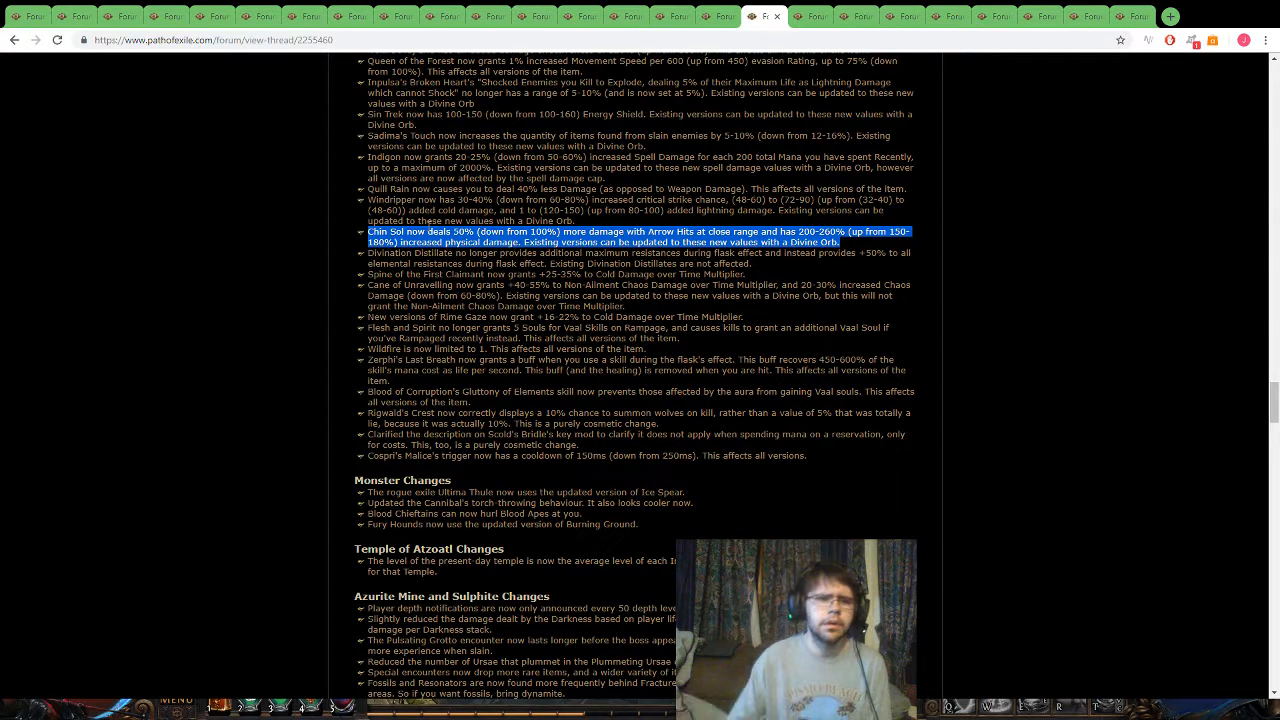
Switch to the tab copy highlighting the Cane of Unravelling chaos damage multiplier change
{"action": "left_click", "coordinate": [808, 16]}
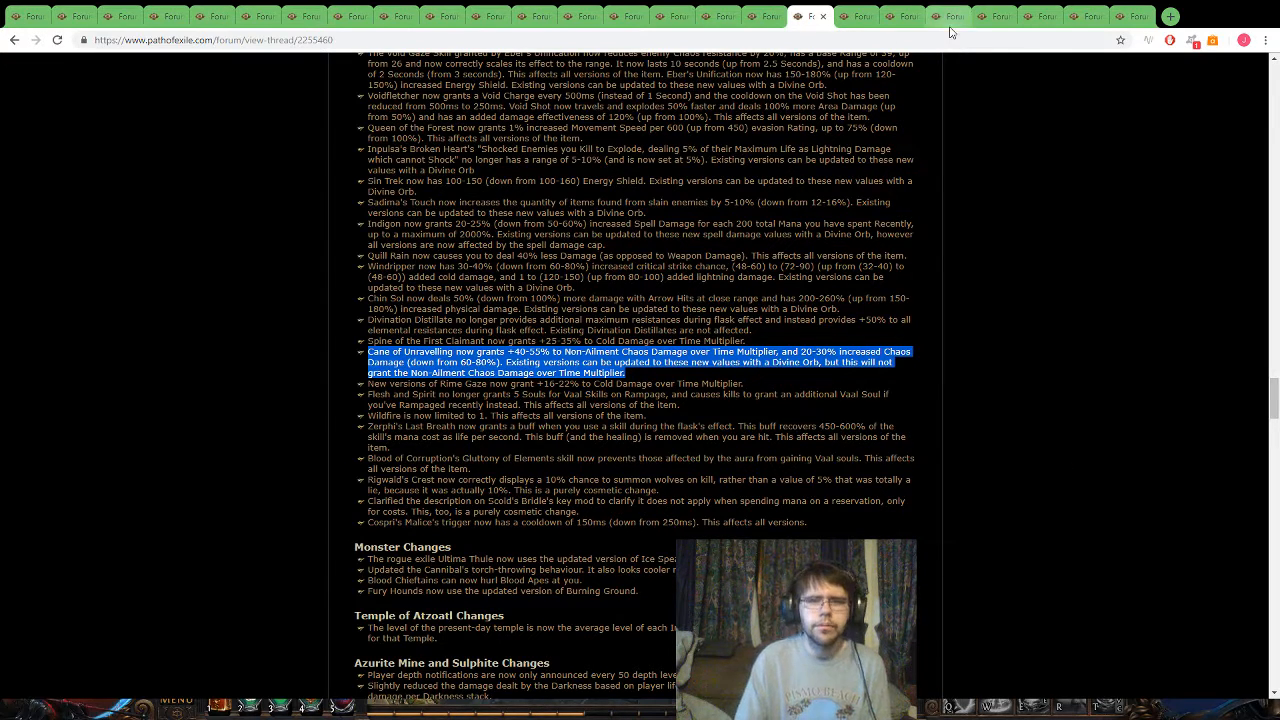
{"action": "left_click", "coordinate": [855, 16]}
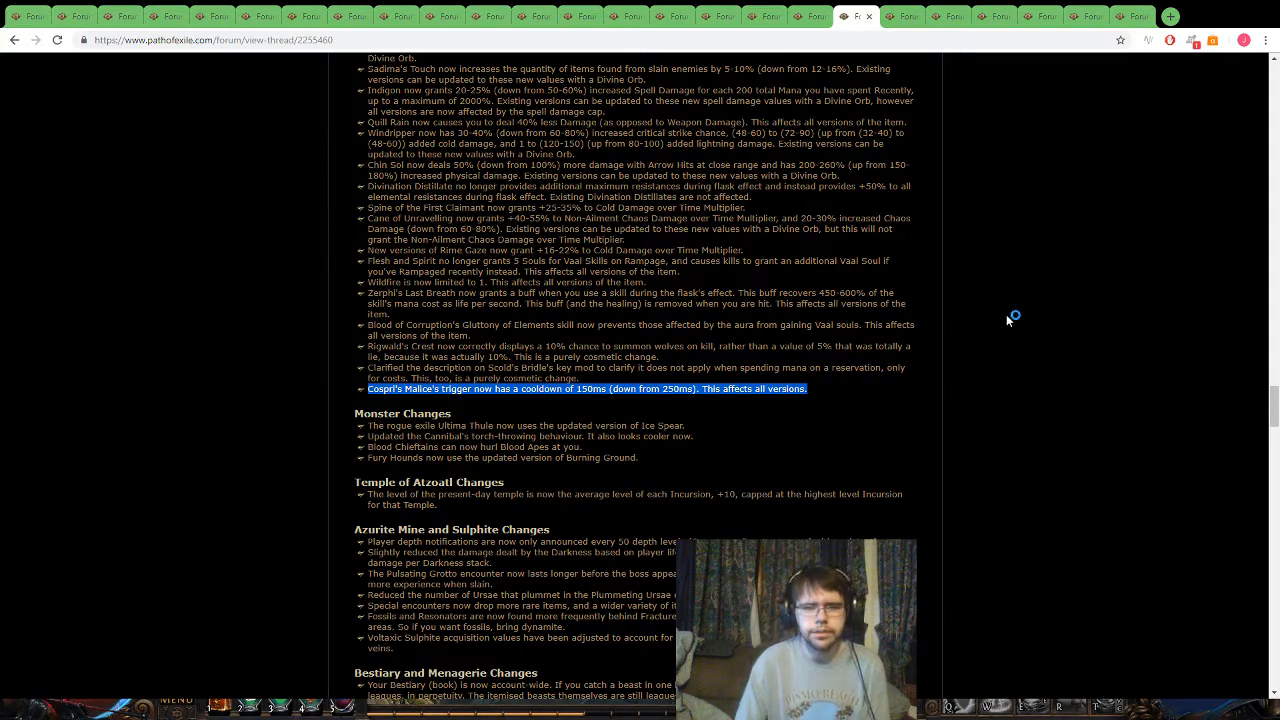
{"action": "scroll", "coordinate": [1007, 310], "scroll_direction": "down", "scroll_amount": 1}
{"action": "scroll", "coordinate": [1016, 273], "scroll_direction": "down", "scroll_amount": 1}
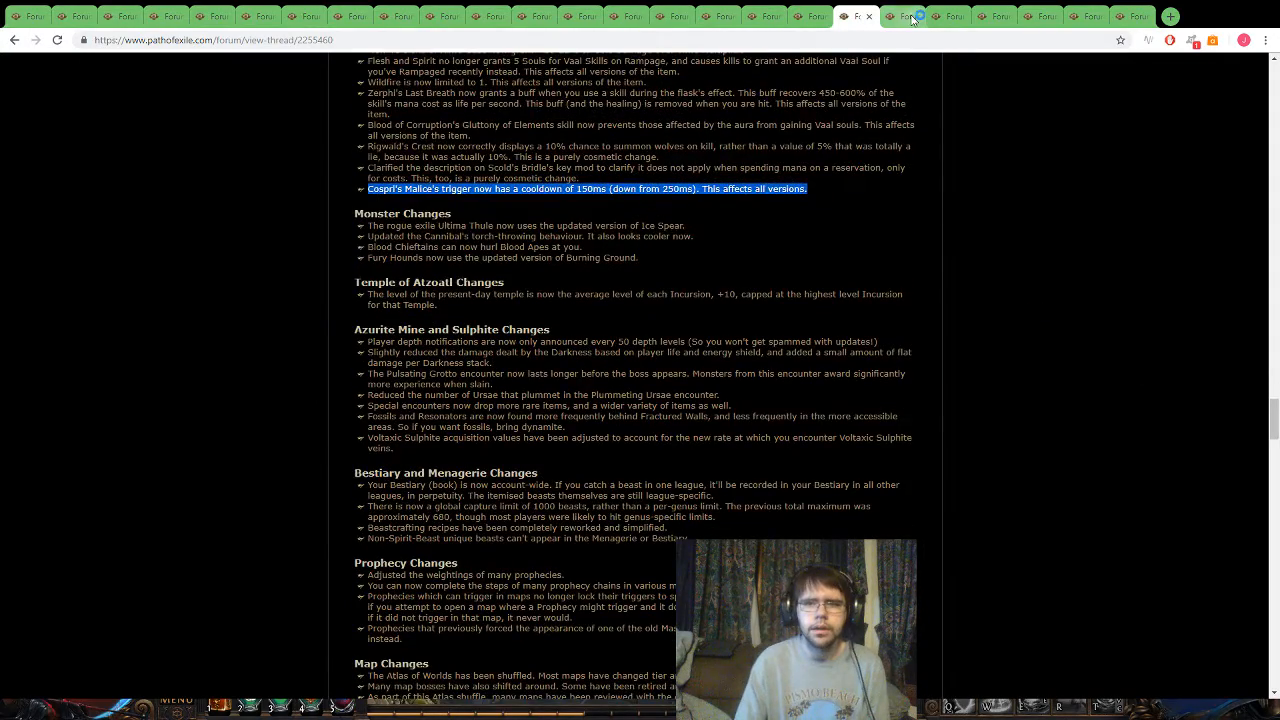
Switch to the tab copy highlighting the Bestiary and Menagerie Changes section
{"action": "left_click", "coordinate": [911, 18]}
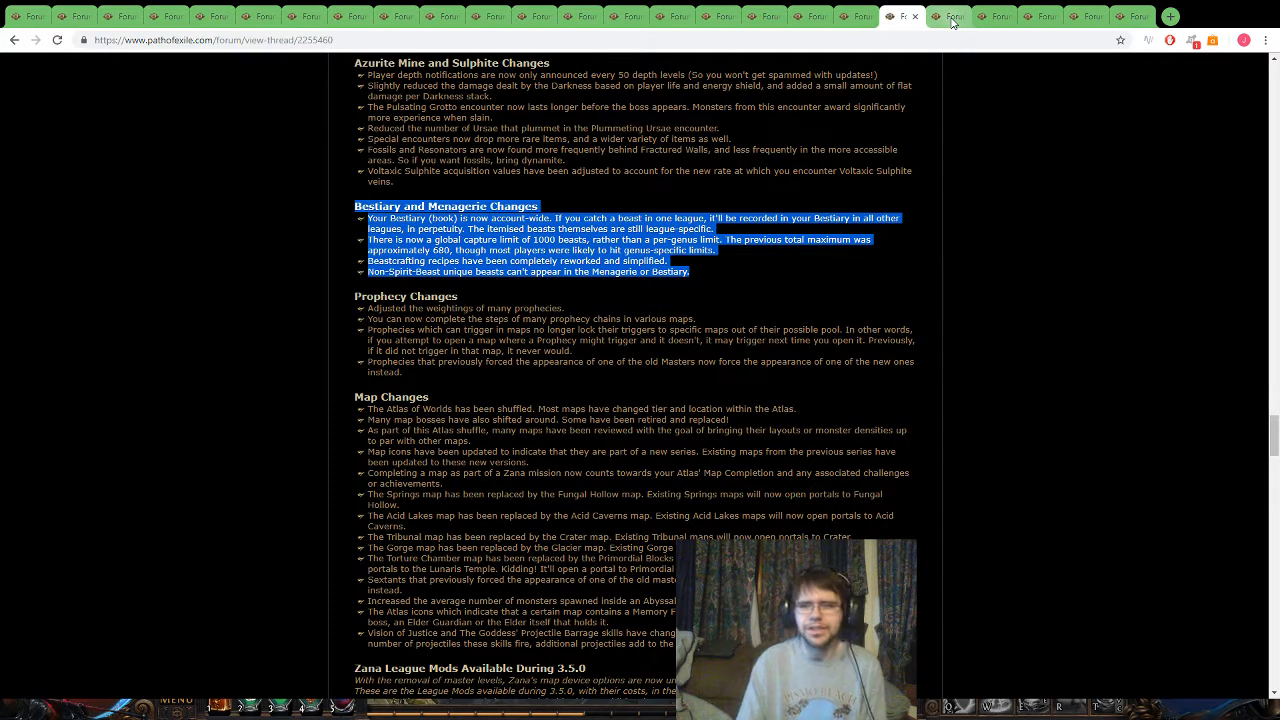
Switch to the tab copy highlighting the Prophecy note about old Masters forcing new ones
{"action": "left_click", "coordinate": [952, 20]}
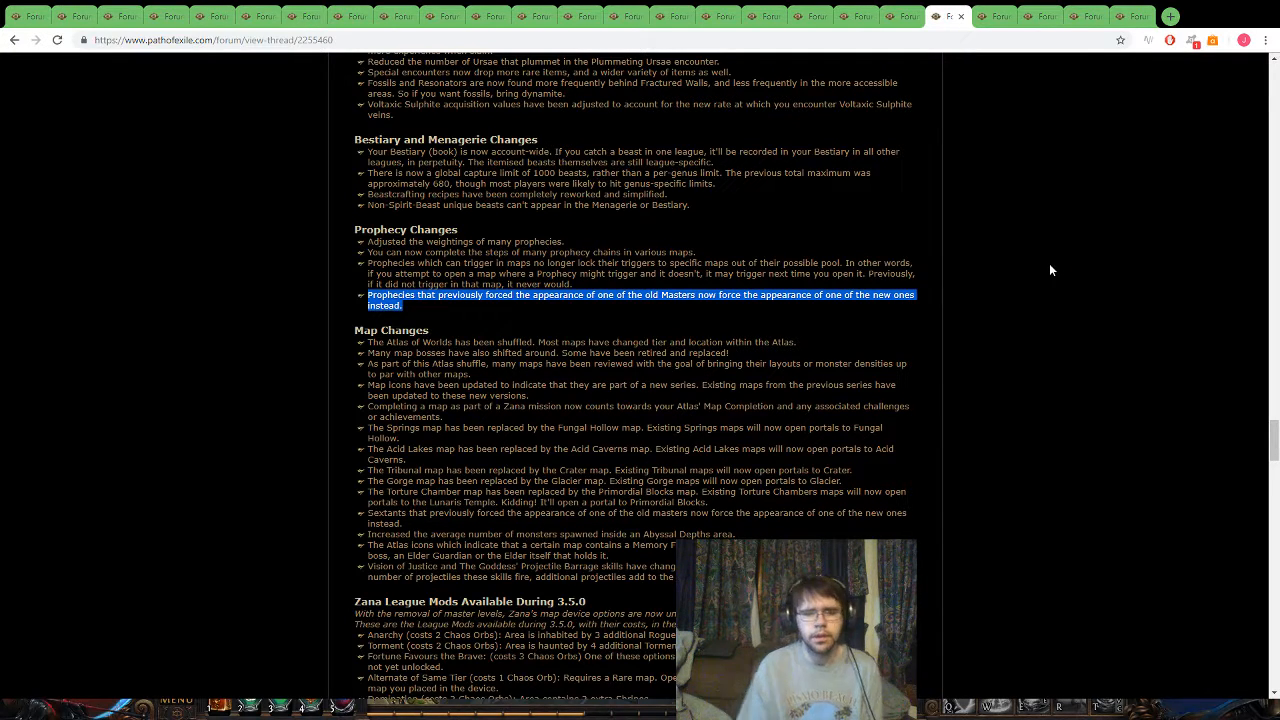
Switch to the tab copy highlighting the Map Changes lines about the Atlas shuffle
{"action": "left_click", "coordinate": [998, 22]}
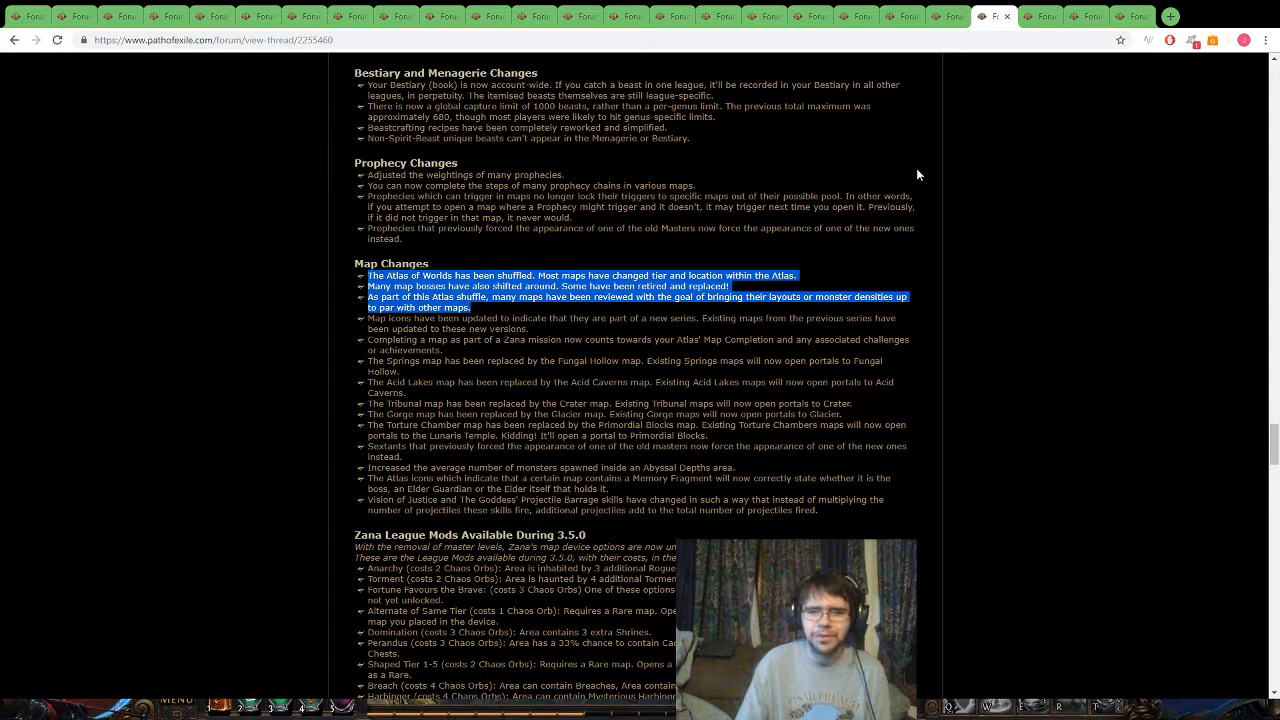
Switch to the tab copy highlighting the Zana League Mods Available During 3.5.0 section
{"action": "left_click", "coordinate": [1030, 22]}
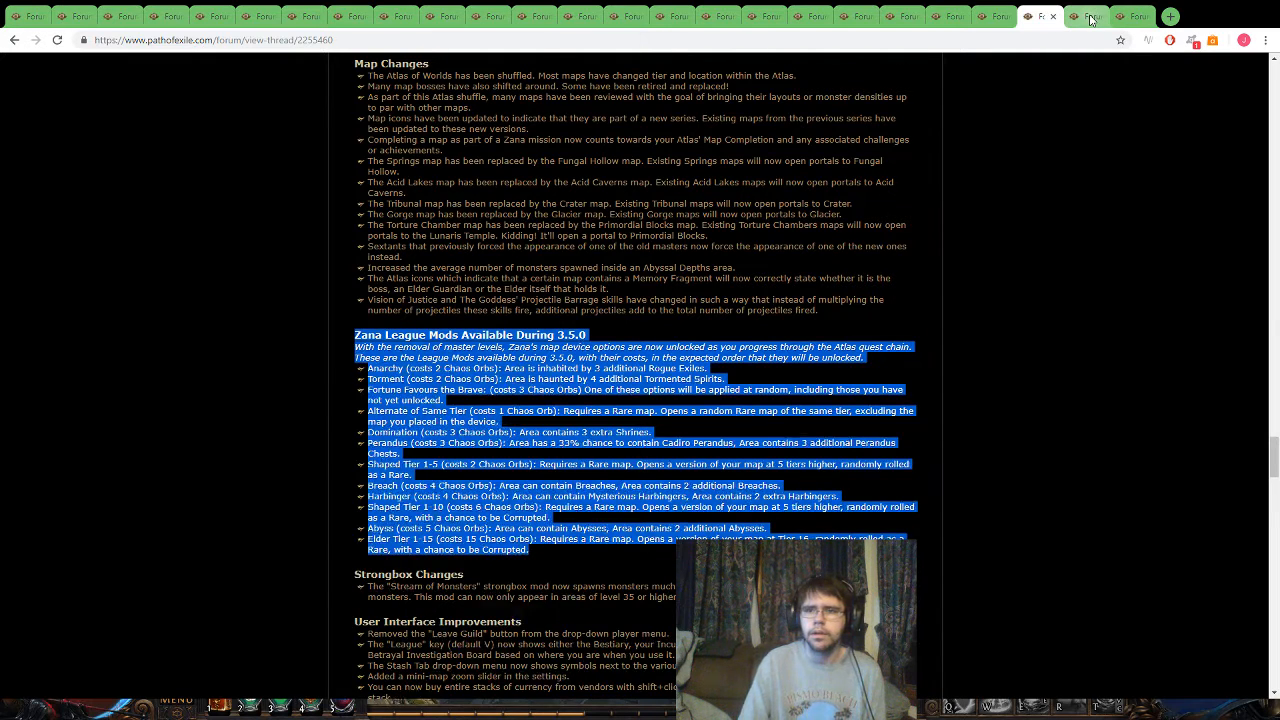
Switch to the tab copy highlighting the Stream of Monsters strongbox change
{"action": "left_click", "coordinate": [1092, 20]}
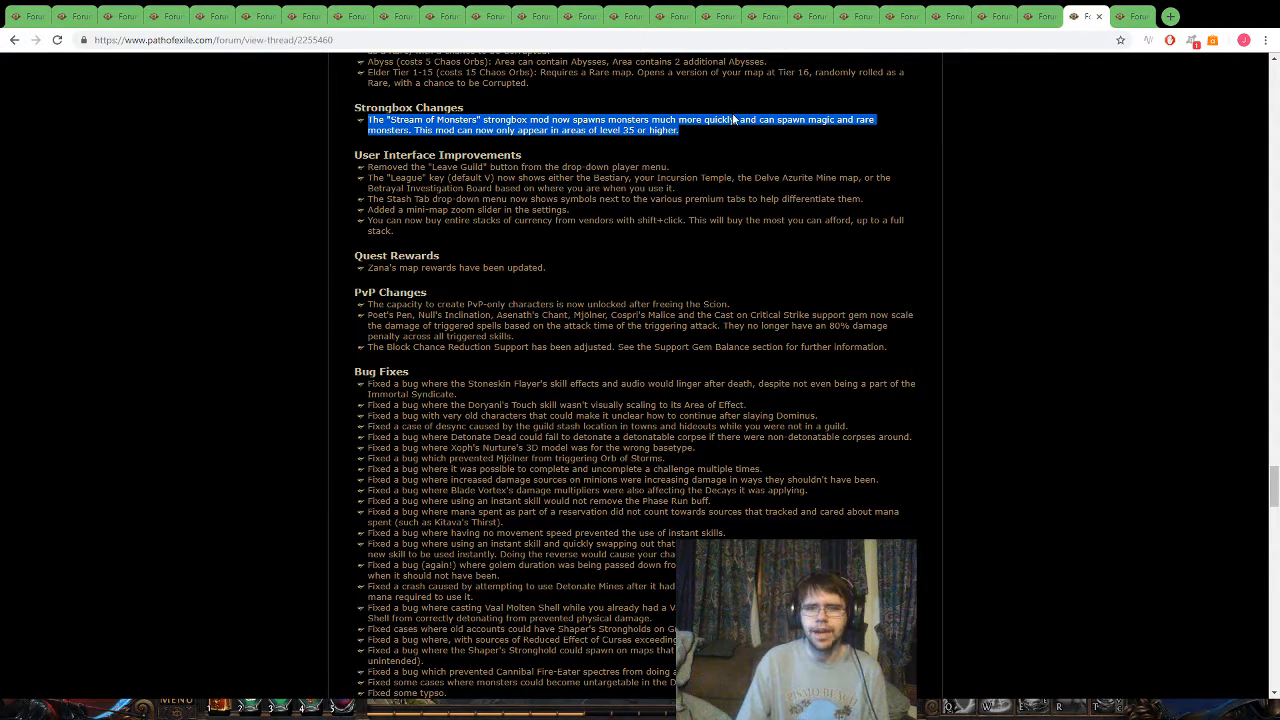
Switch to the last tab copy highlighting the League key note under UI Improvements
{"action": "left_click", "coordinate": [1130, 16]}
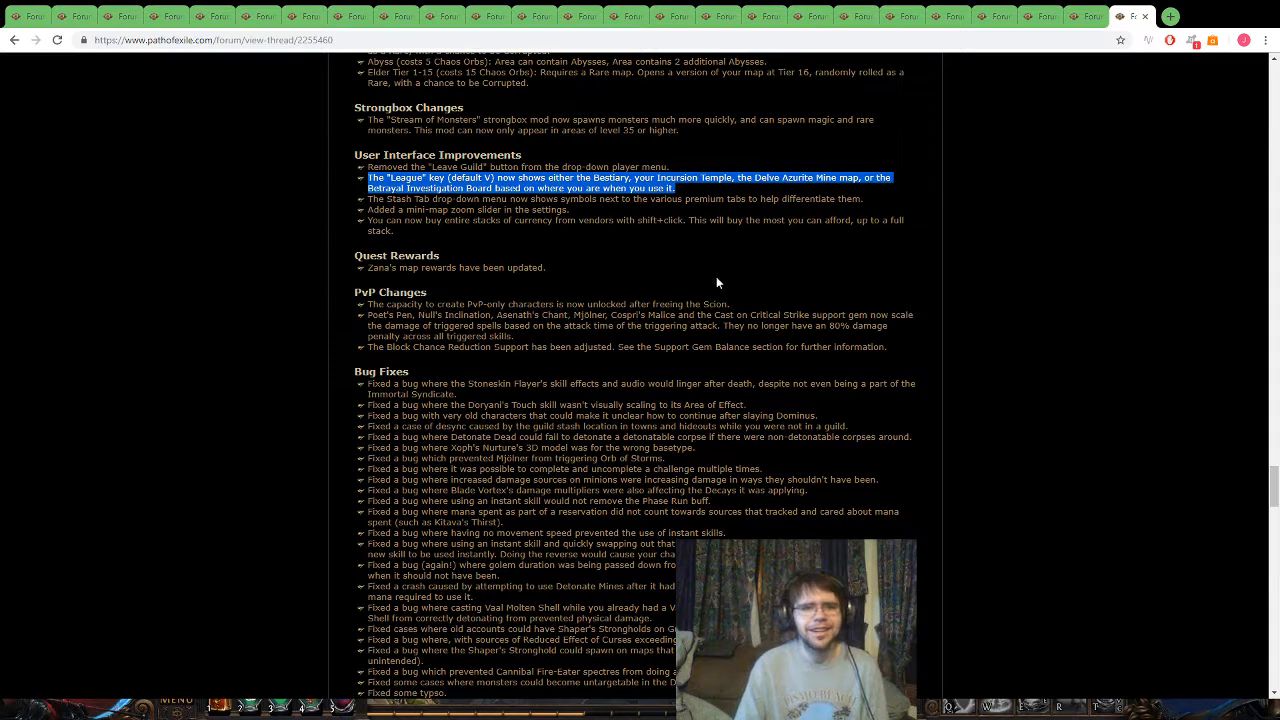
Clear the highlight from the League key note by selecting empty page space
{"action": "left_click", "coordinate": [901, 231]}
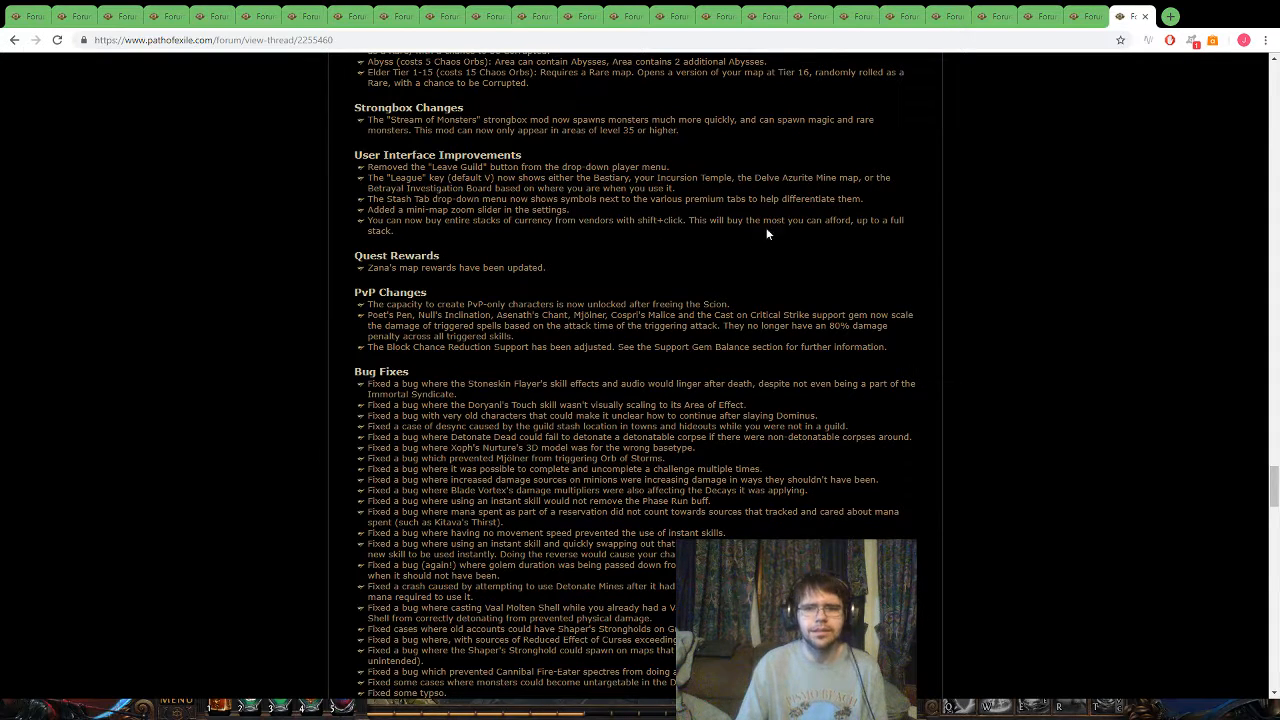